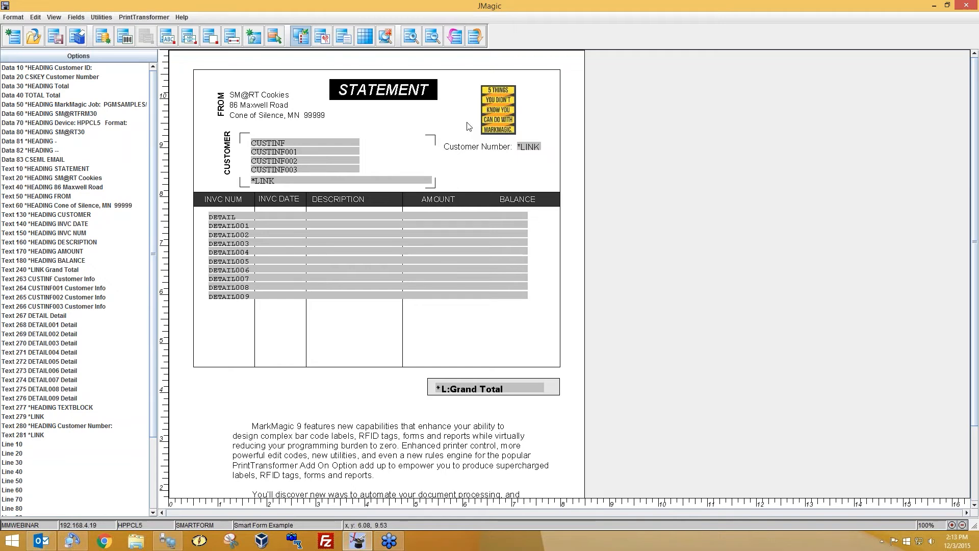
Step: Check the field name of the Five Things logo graphic in the statement header, and delete that graphic field
double_click(493, 128)
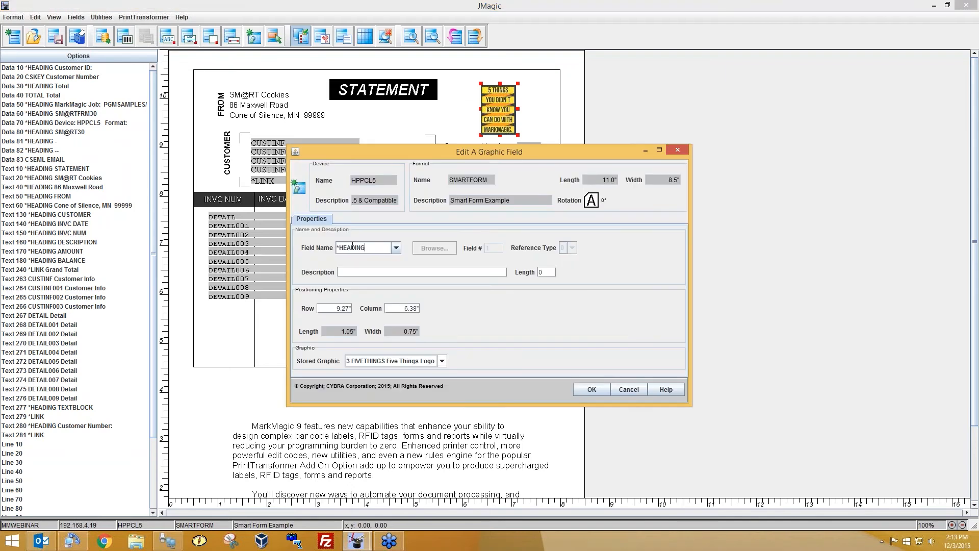
left_click_drag(352, 246, 312, 249)
left_click(378, 249)
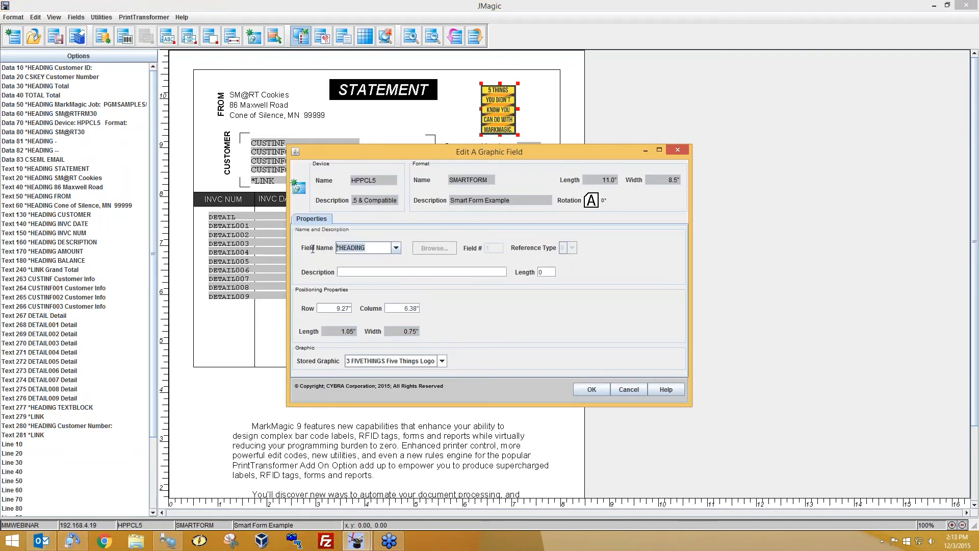
left_click(375, 250)
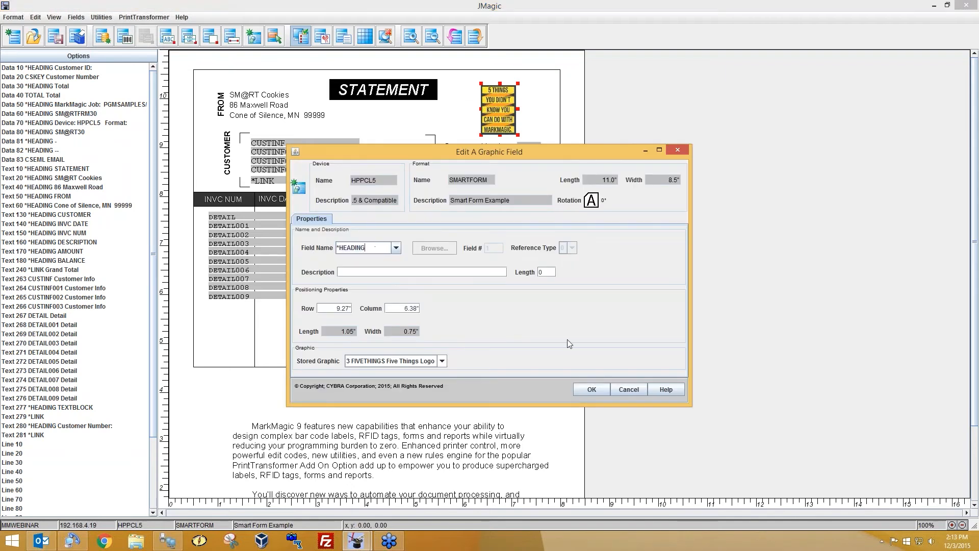
left_click(589, 389)
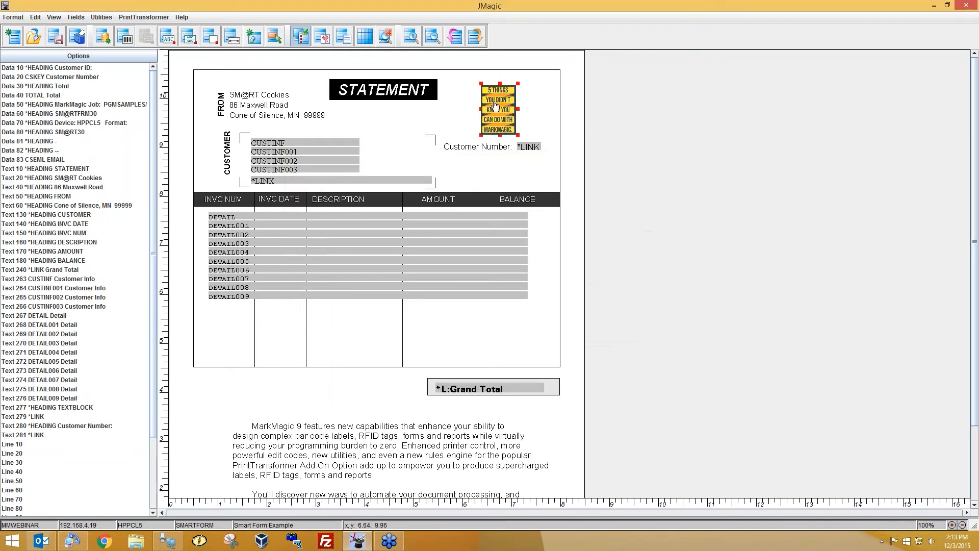
key("Delete")
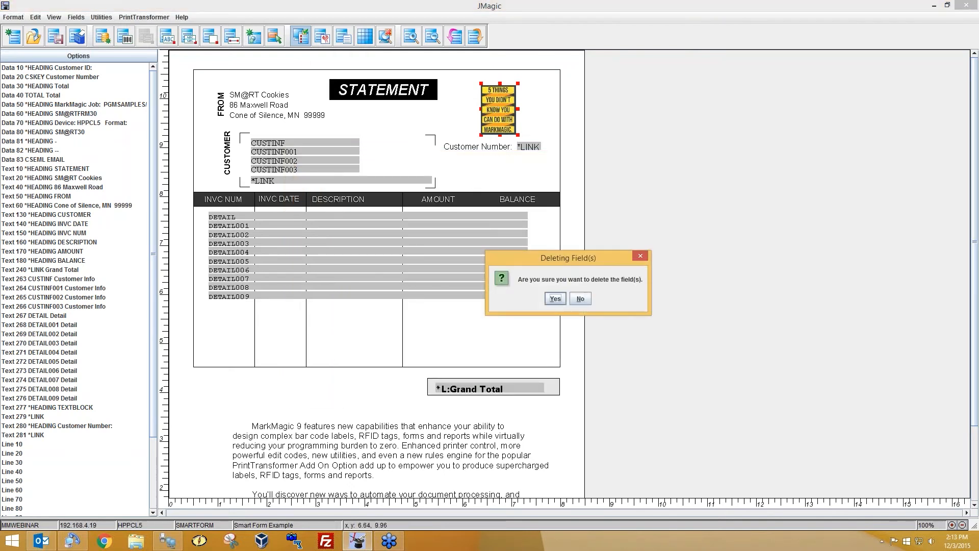
key("Return")
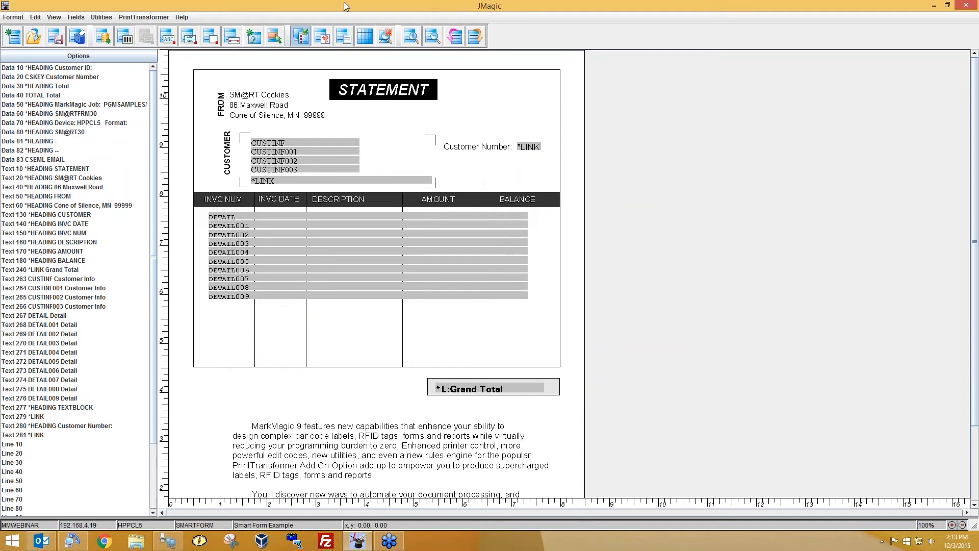
Step: Open the stored graphics list and examine the attributes of the MARKMAGIC, EDGEMAGIC and FIVETHINGS target graphics
left_click(102, 17)
mouse_move(113, 31)
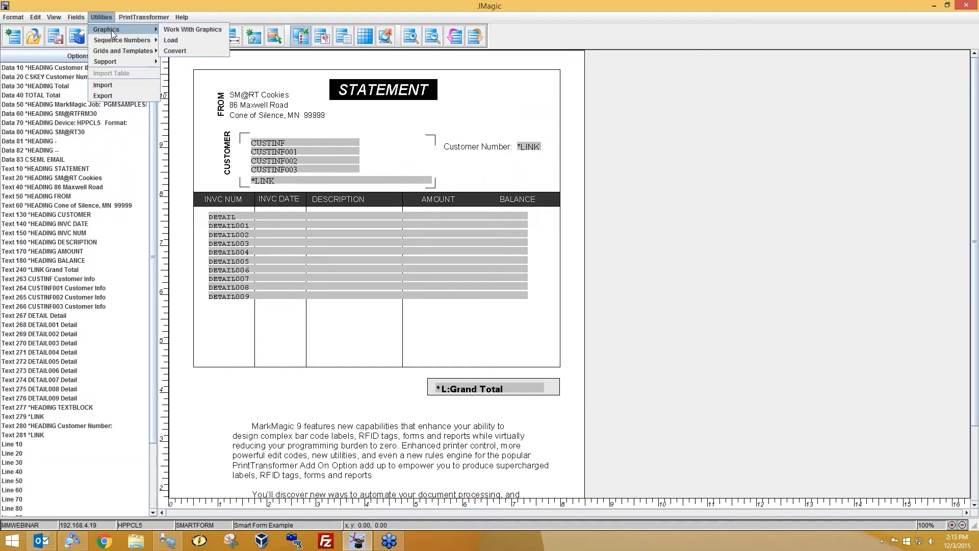
left_click(200, 29)
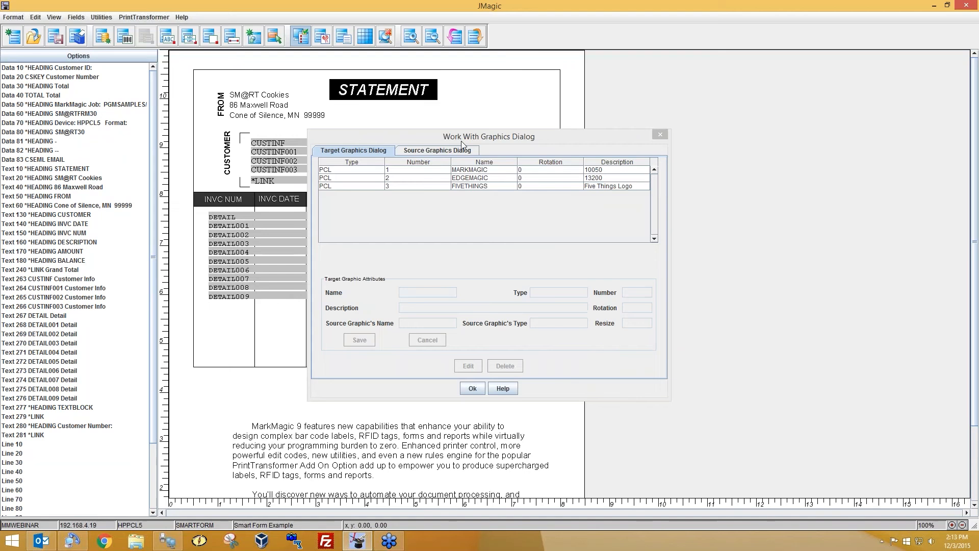
left_click_drag(469, 132, 466, 127)
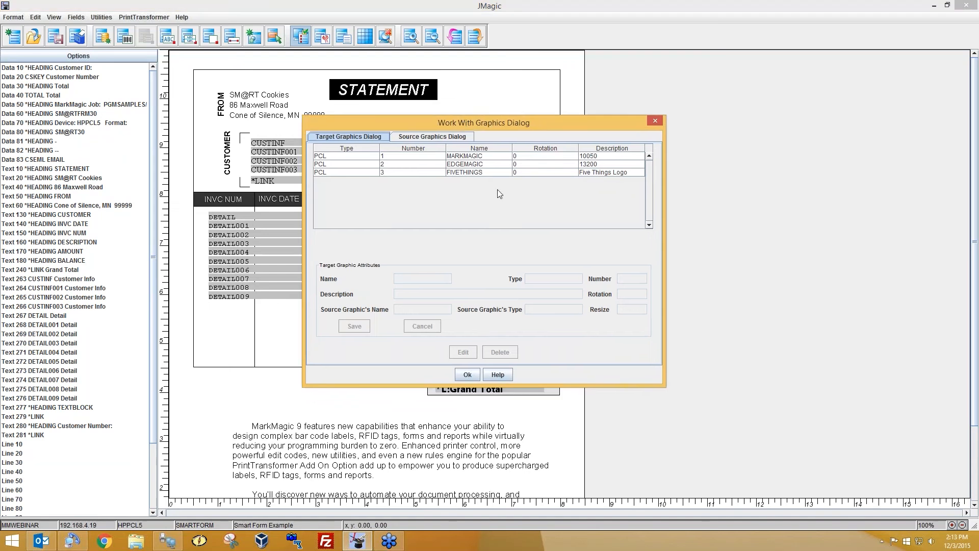
left_click(478, 157)
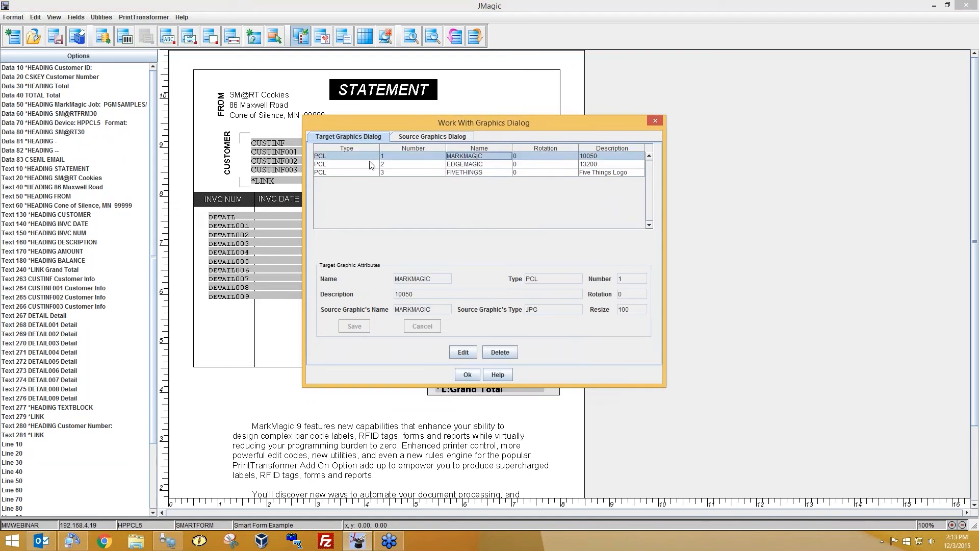
left_click(473, 165)
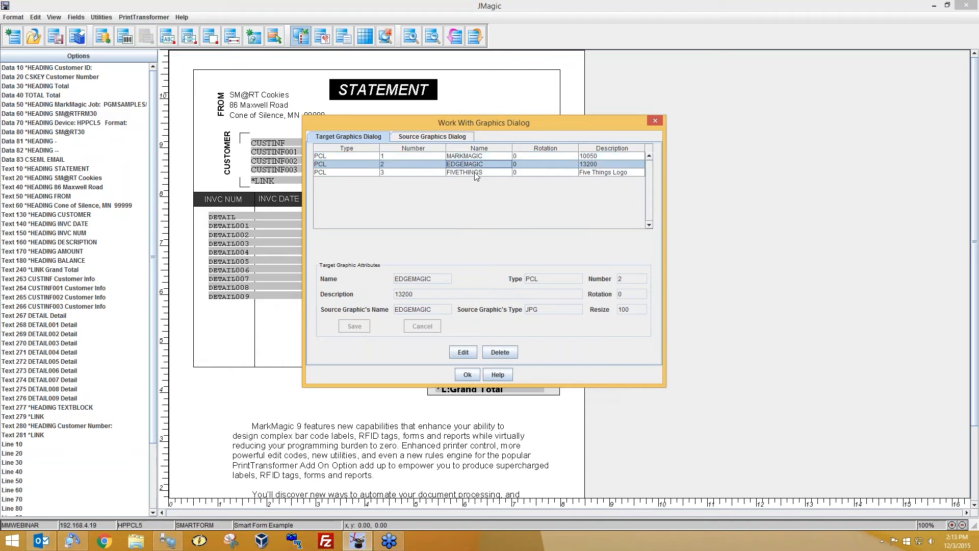
key("Down")
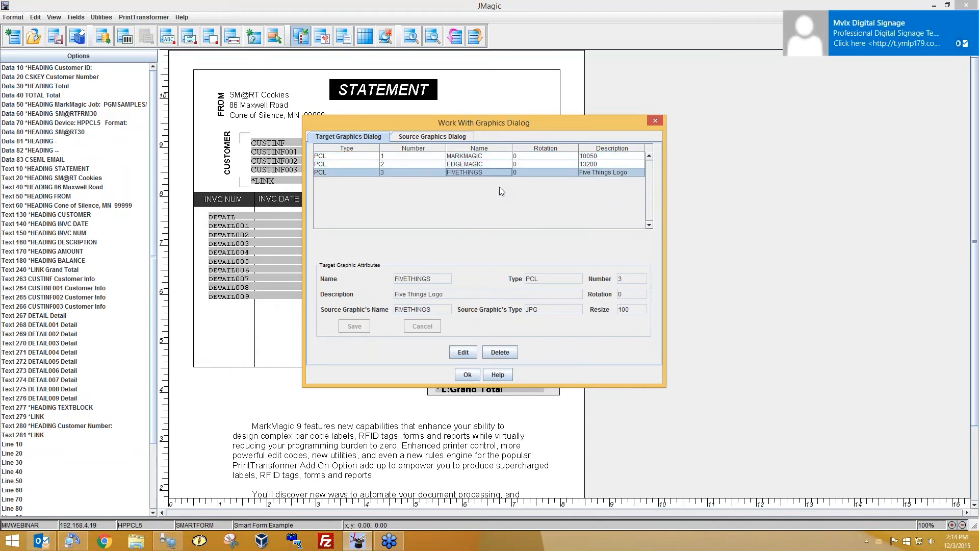
Step: Close Outlook
right_click(40, 536)
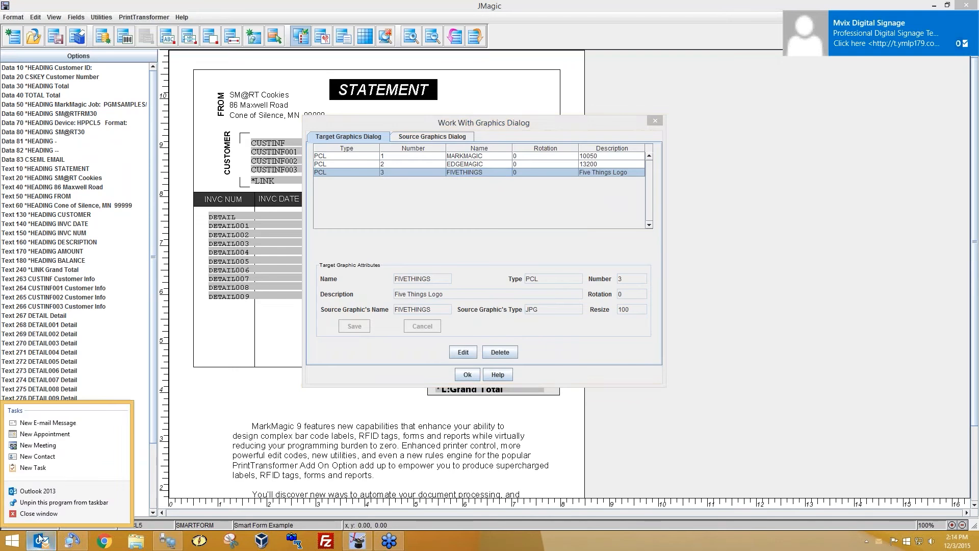
left_click(39, 513)
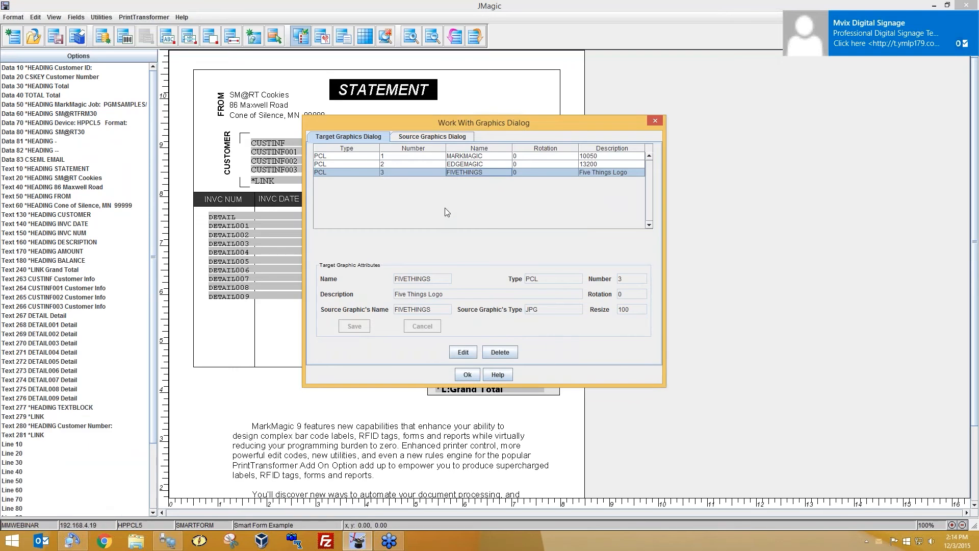
Step: Review the description of the MARKMAGIC target graphic and close the stored graphics list
left_click(475, 156)
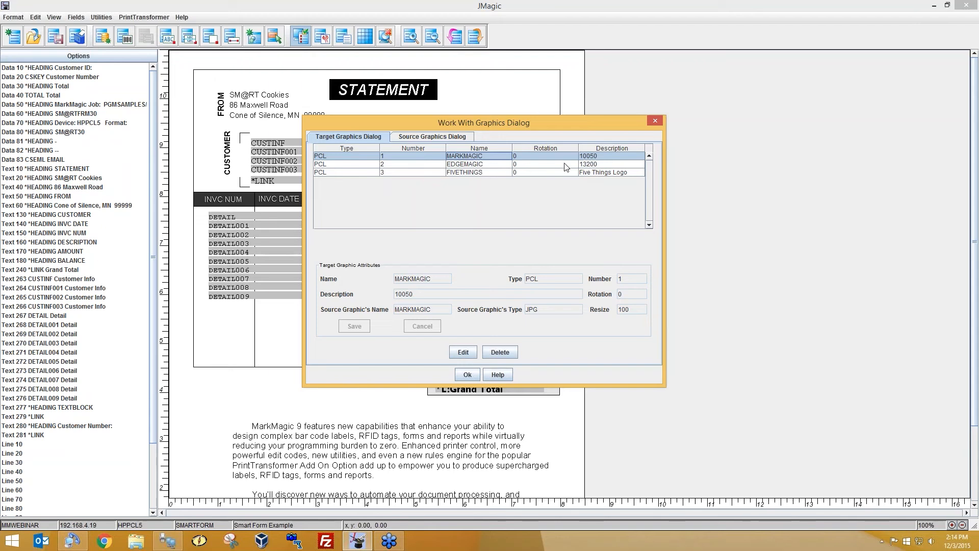
left_click(467, 375)
Step: Place a graphic field above the Customer Number text, at about row 9.23" and column 6.01", with *LINK as its field name
left_click(253, 35)
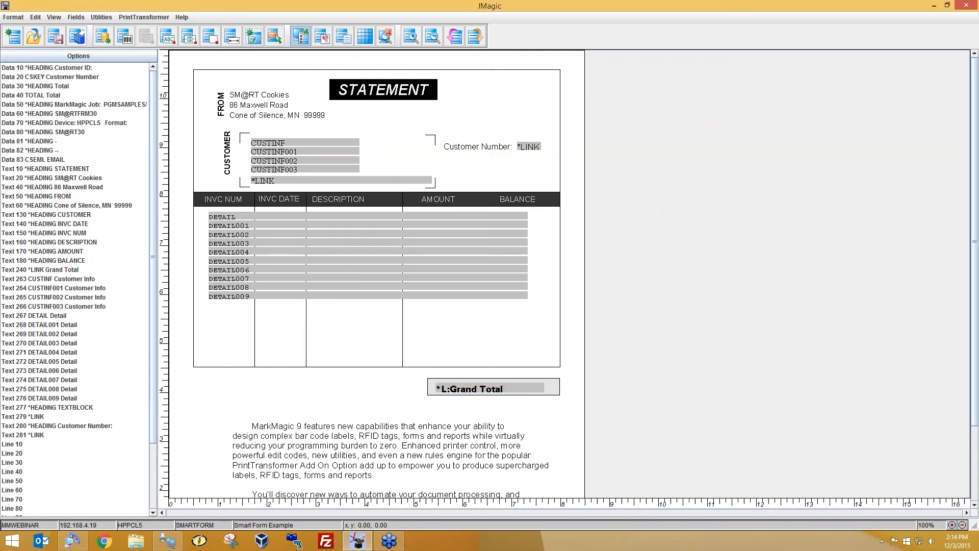
left_click(458, 132)
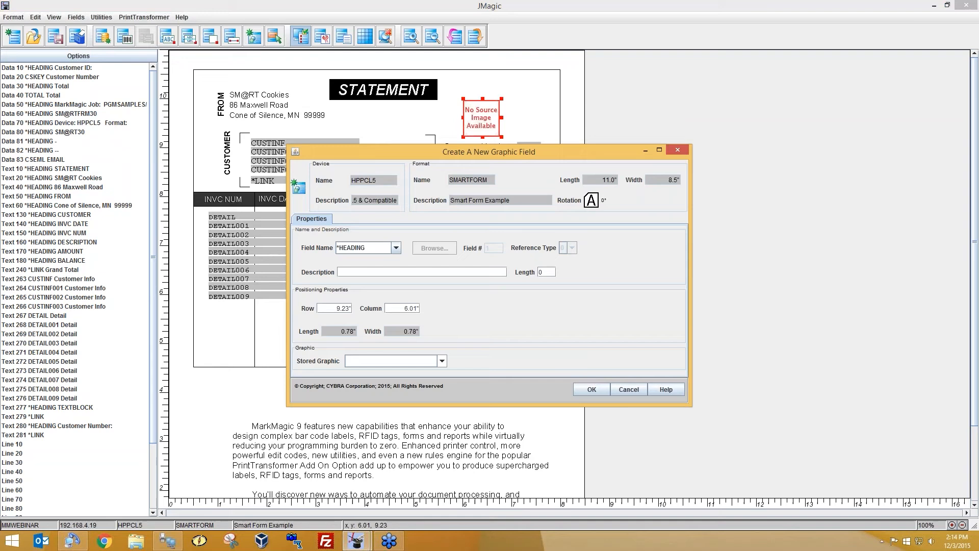
left_click(385, 251)
left_click(396, 248)
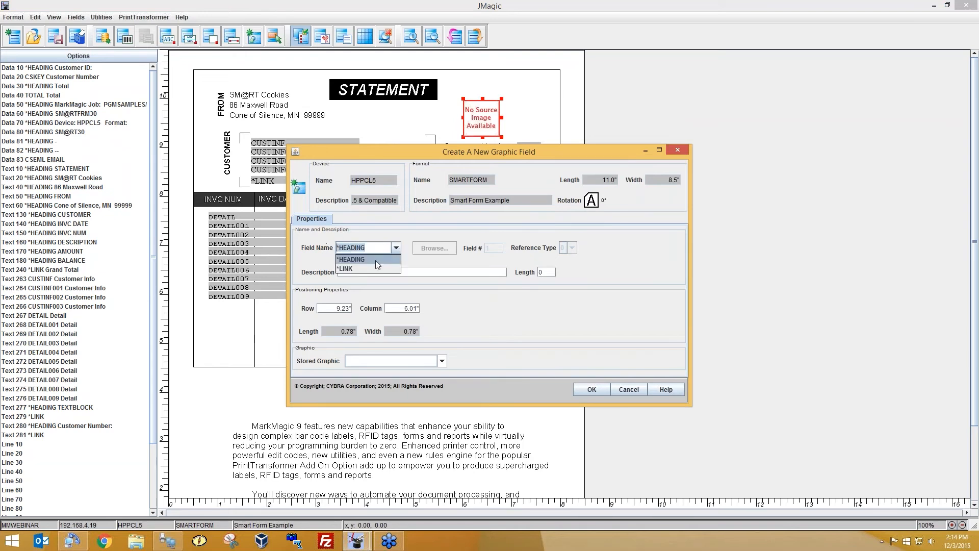
left_click(366, 270)
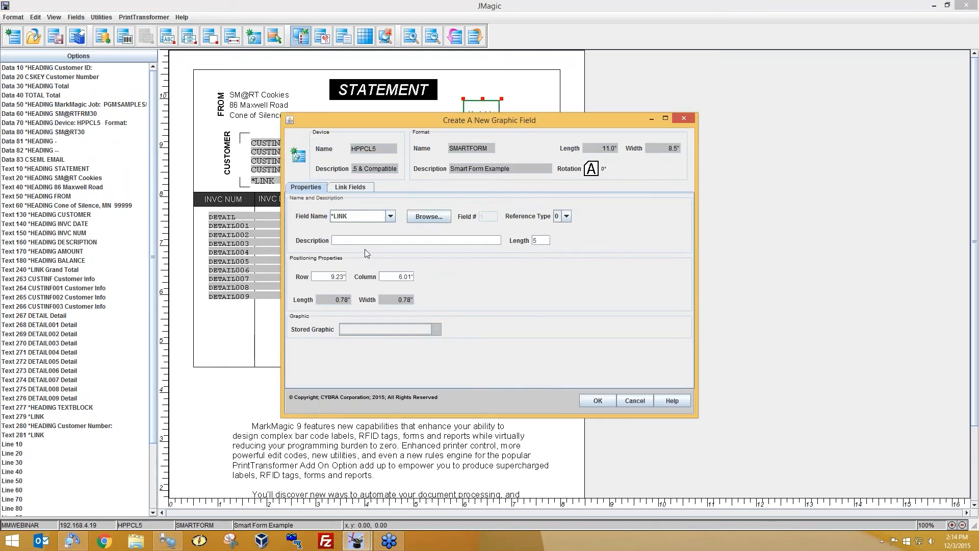
Step: Link the new graphic field to the Data 20 CSKEY Customer Number field and return to its properties
left_click(359, 188)
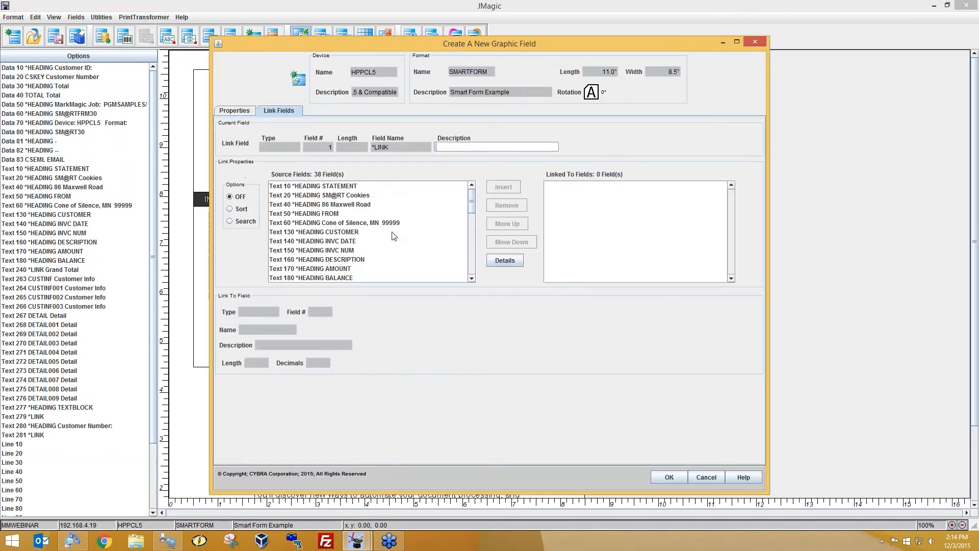
scroll(392, 236, "down", 6)
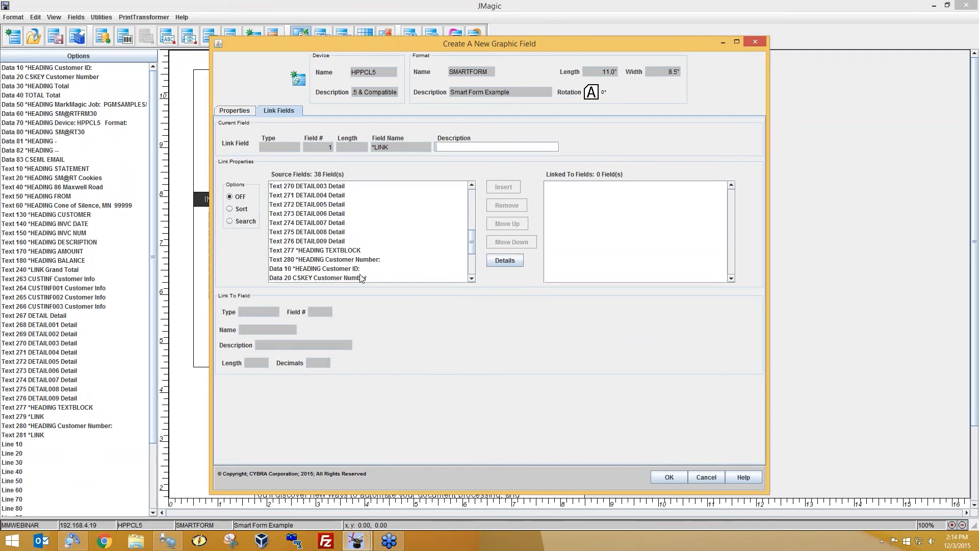
left_click(375, 278)
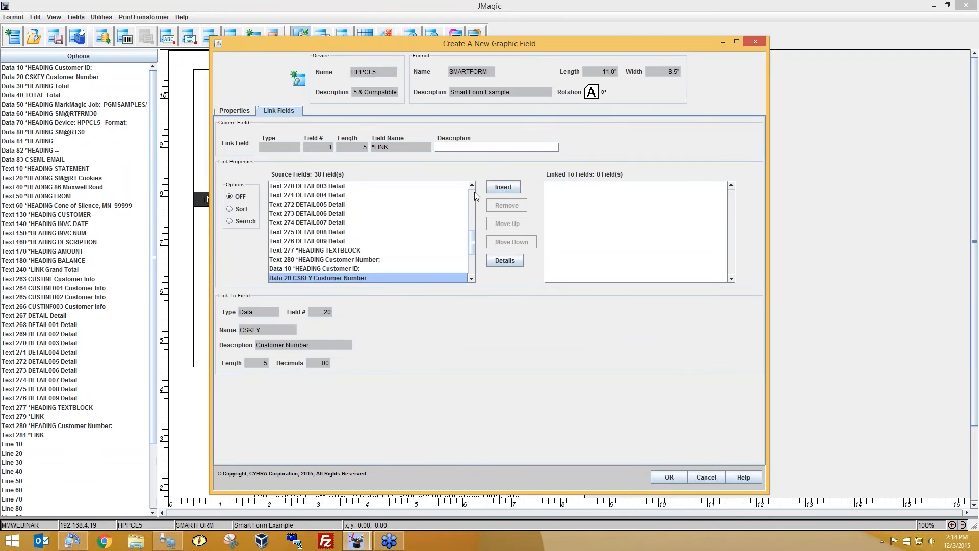
left_click(503, 187)
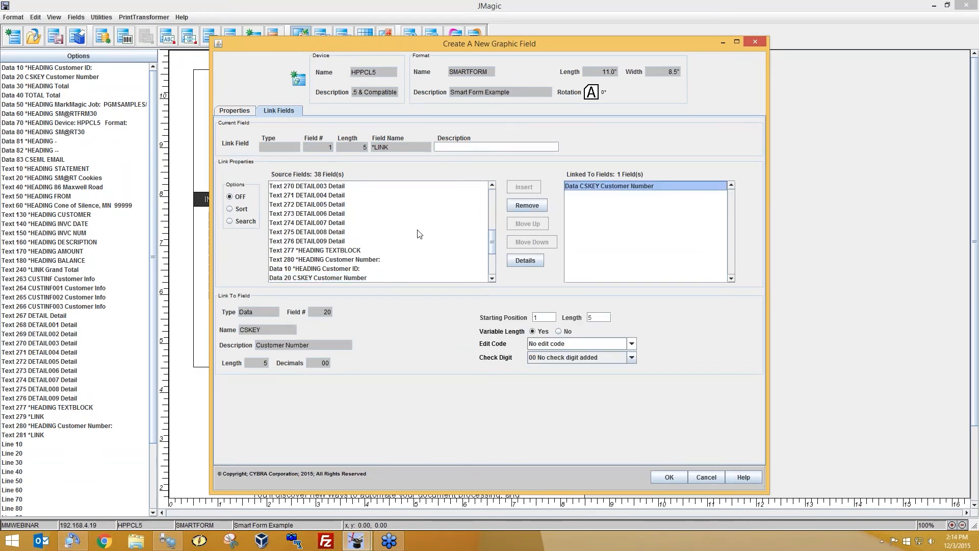
left_click(237, 111)
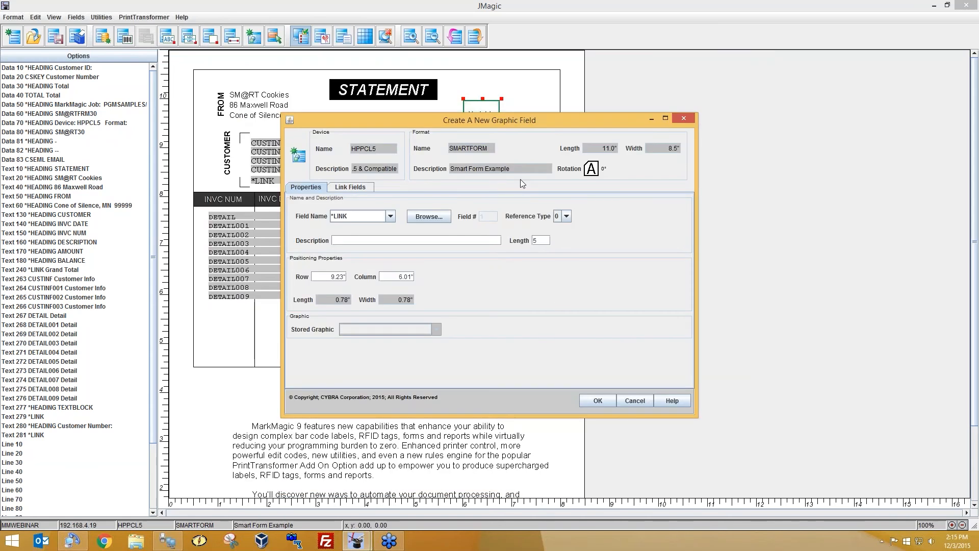
Step: Choose the reference type for the linked graphic field and create the field
left_click_drag(504, 120, 507, 116)
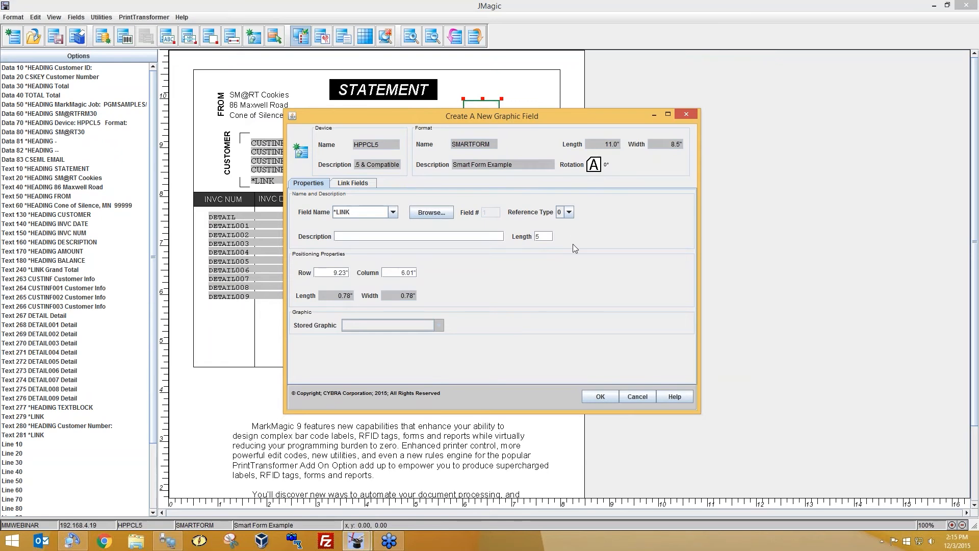
left_click(565, 212)
left_click(562, 243)
left_click(561, 215)
left_click(560, 242)
left_click(593, 395)
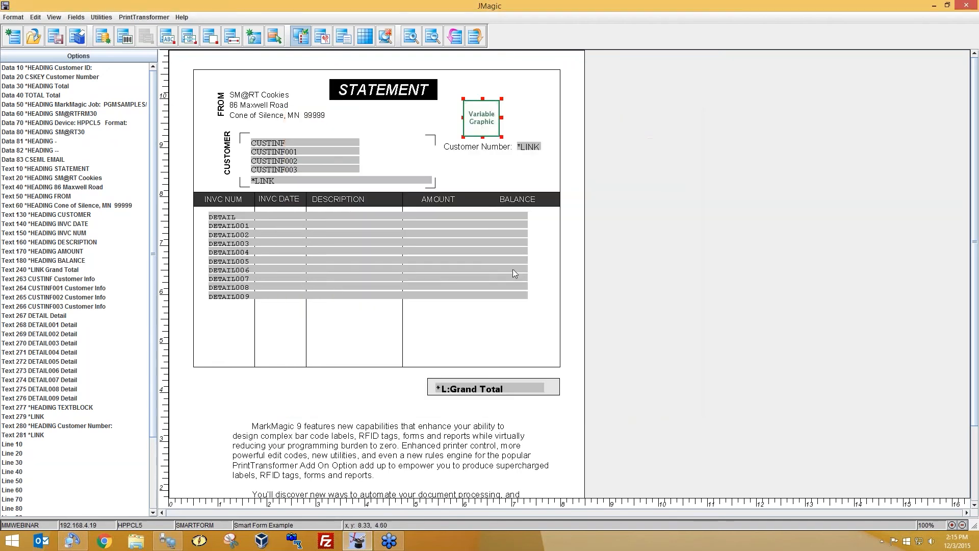
Step: Move the variable graphic slightly up and to the right in the statement header, and save the format
left_click_drag(481, 124, 484, 120)
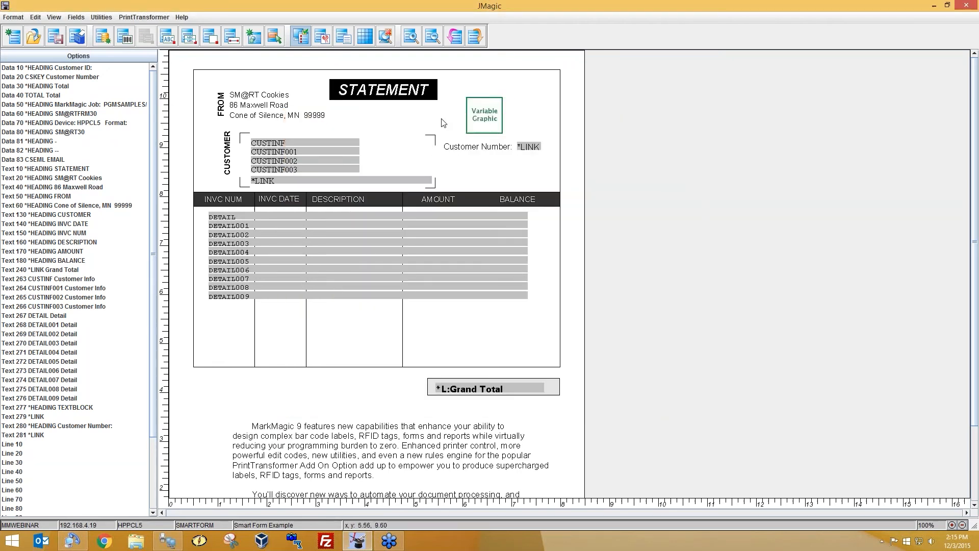
left_click(56, 38)
left_click(489, 281)
Step: Preview the statement form with the QSYSPRT spooled file, using records from *FIRST to *LAST
left_click(386, 35)
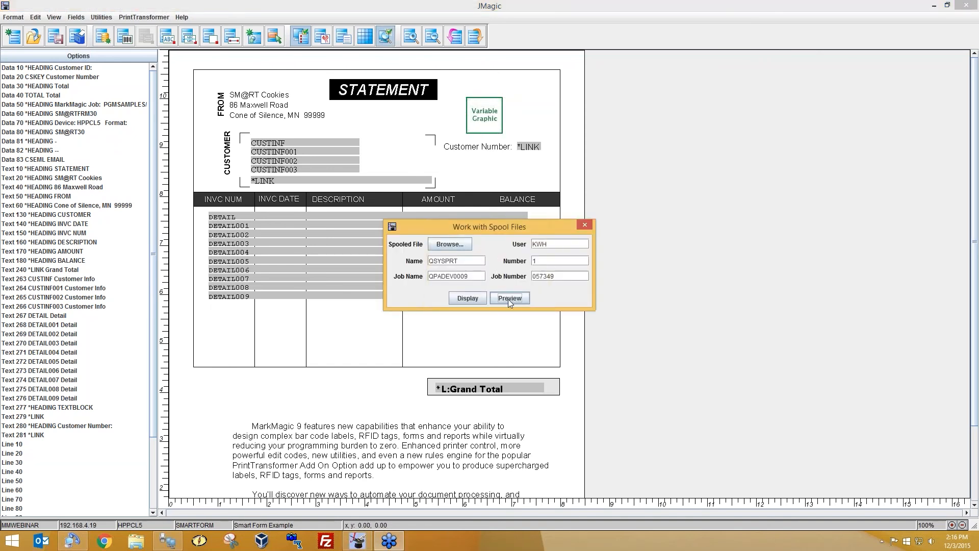
left_click(508, 298)
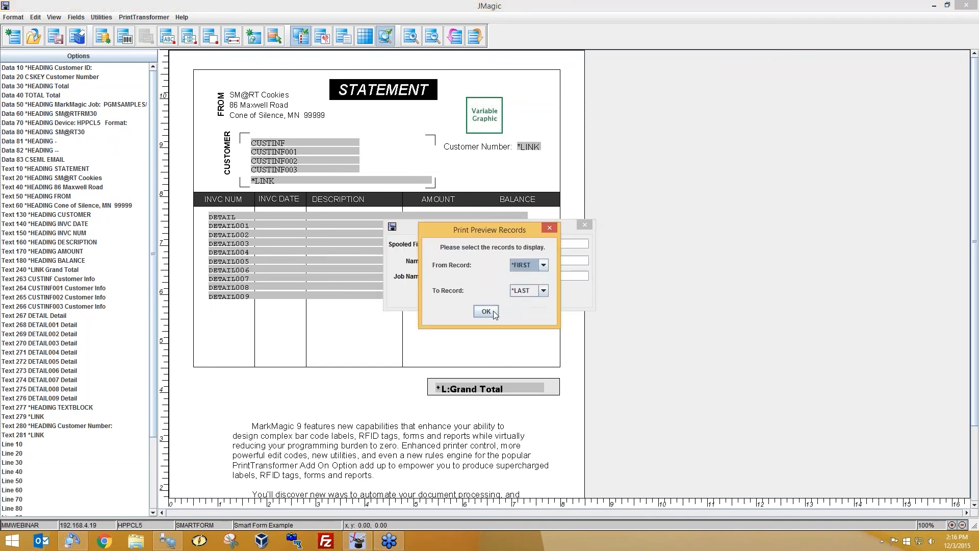
left_click(485, 311)
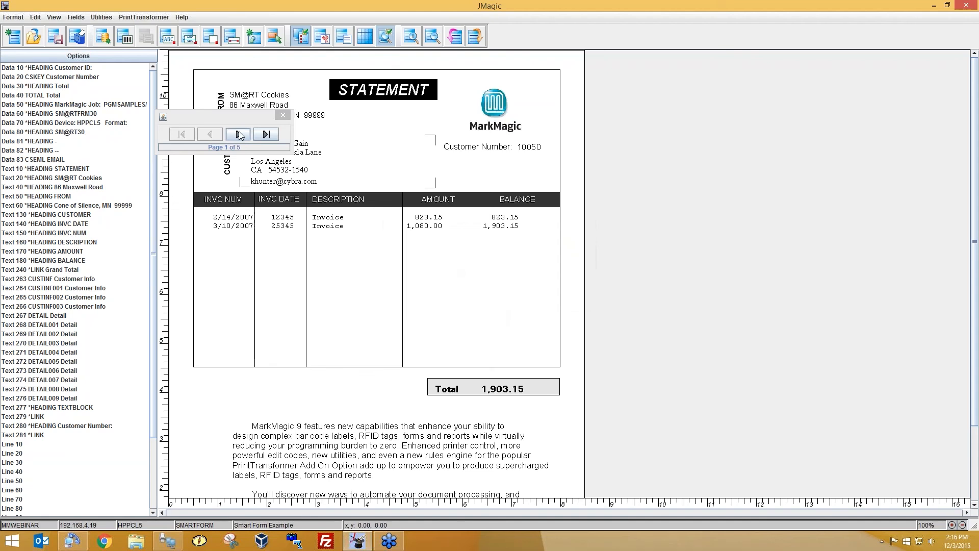
Step: Compare the logo with the customer number on the first three preview pages, and close the preview
left_click_drag(240, 115, 255, 112)
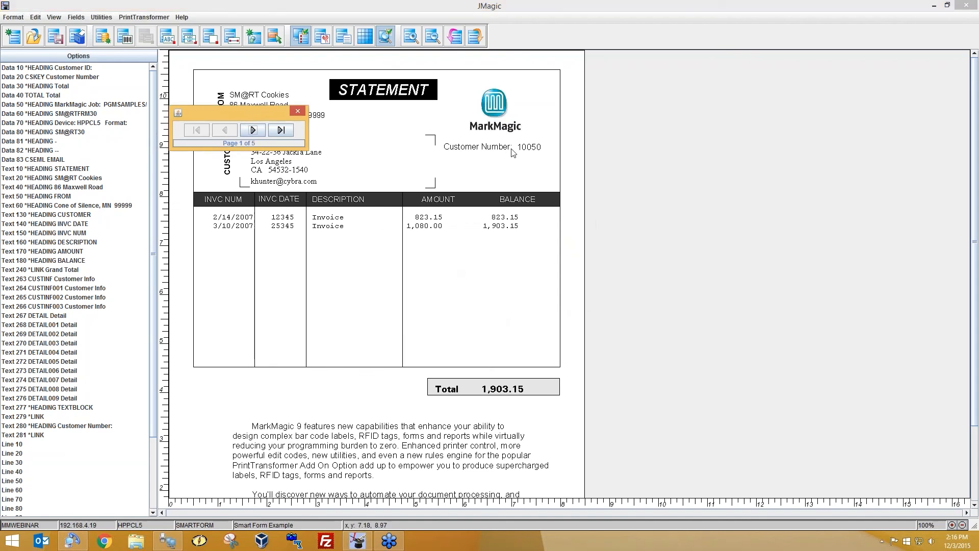
left_click(254, 130)
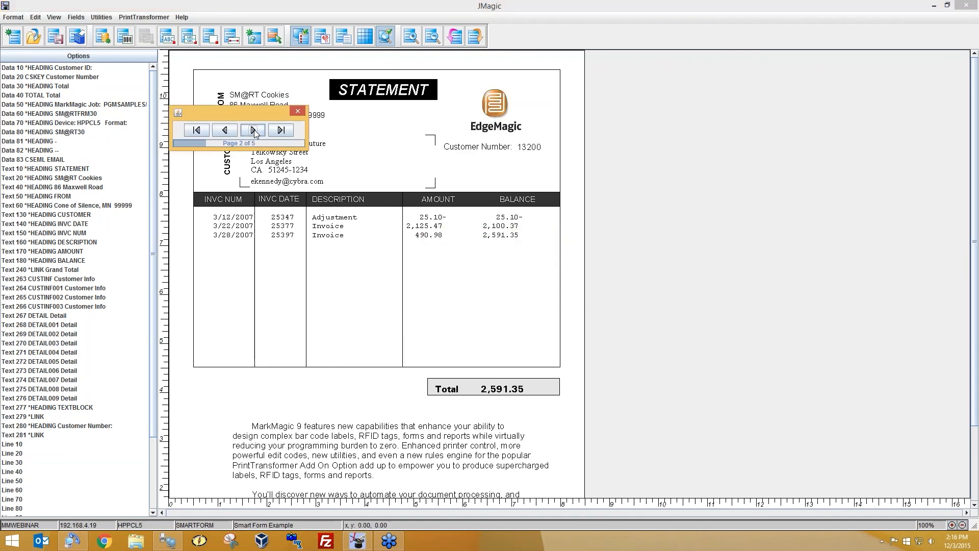
left_click(254, 129)
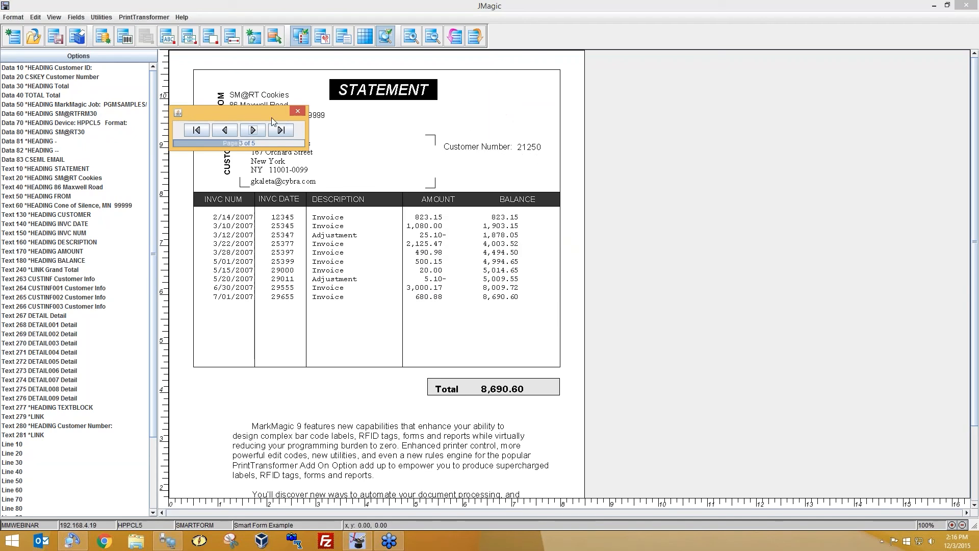
left_click(297, 112)
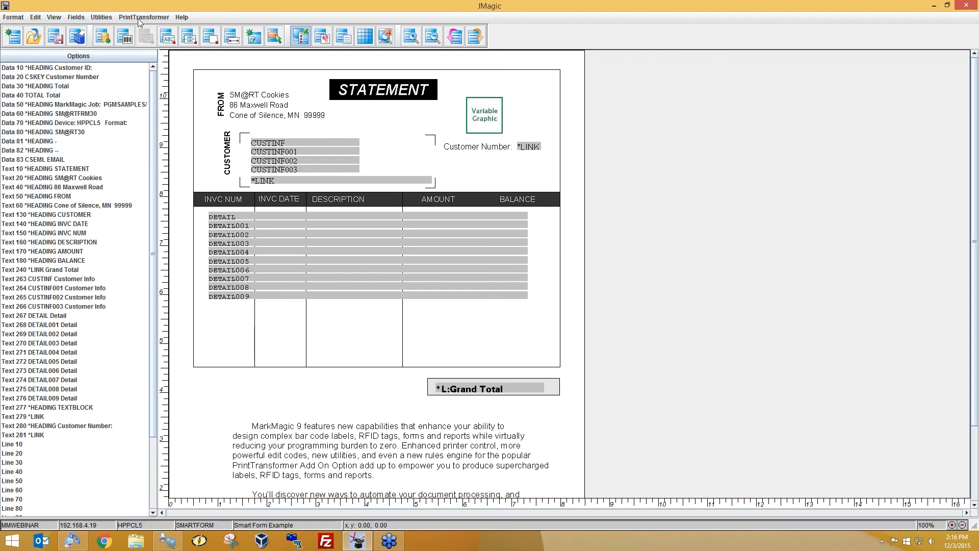
Step: Load the image CYBRA.jpg from the Desktop into the graphics gallery under the name CYBRA
left_click(101, 18)
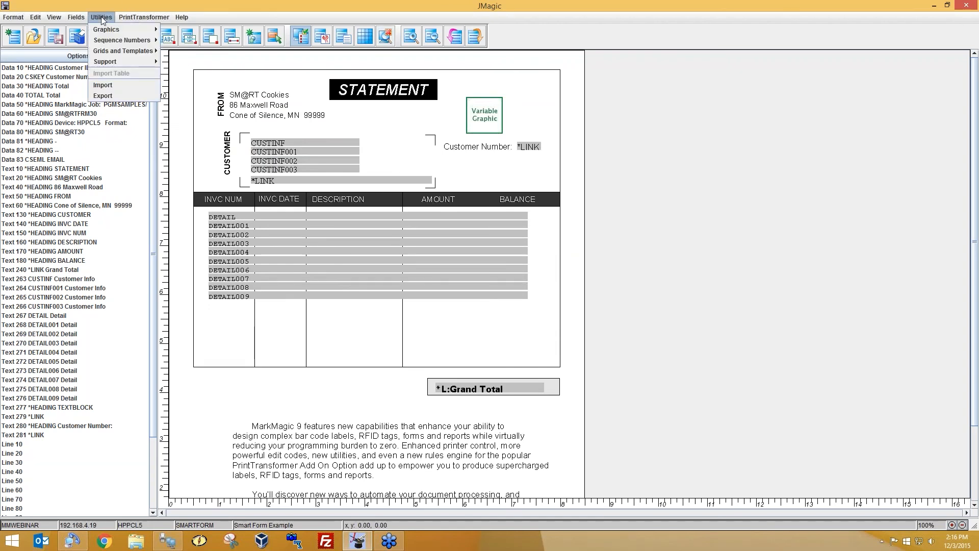
mouse_move(105, 31)
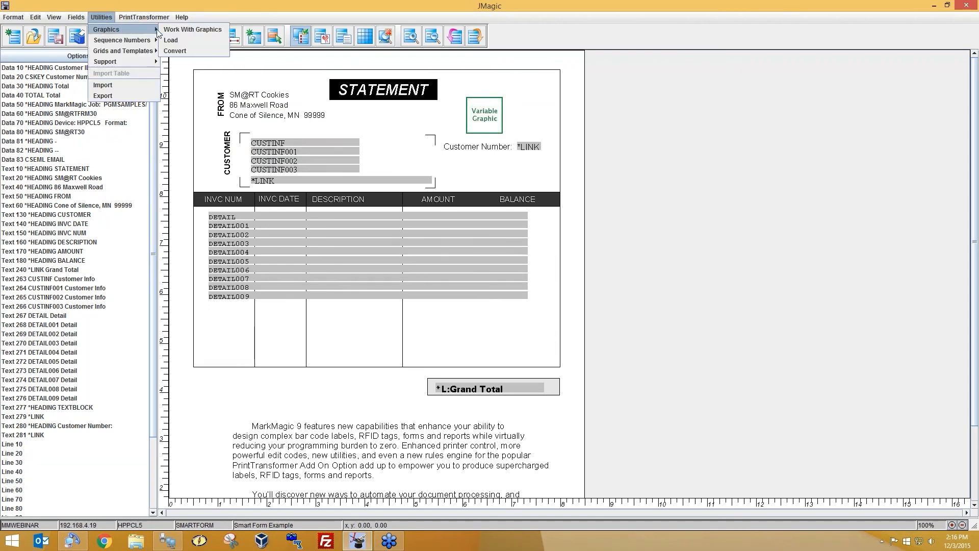
left_click(182, 41)
left_click(426, 165)
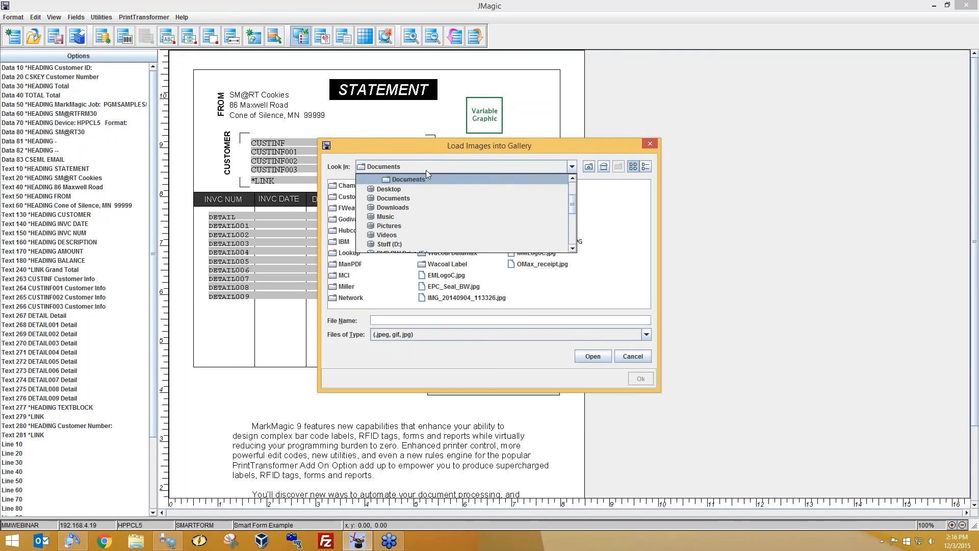
left_click(406, 188)
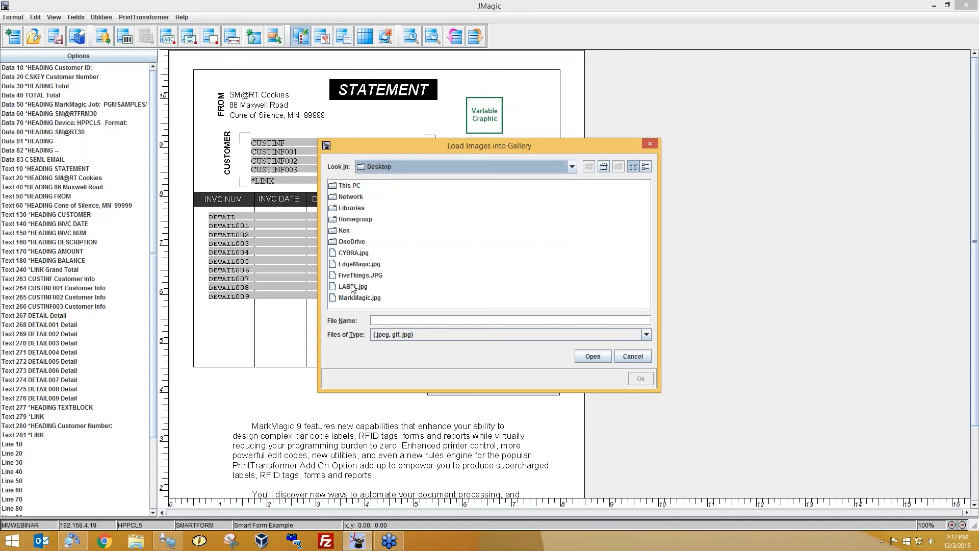
left_click(353, 252)
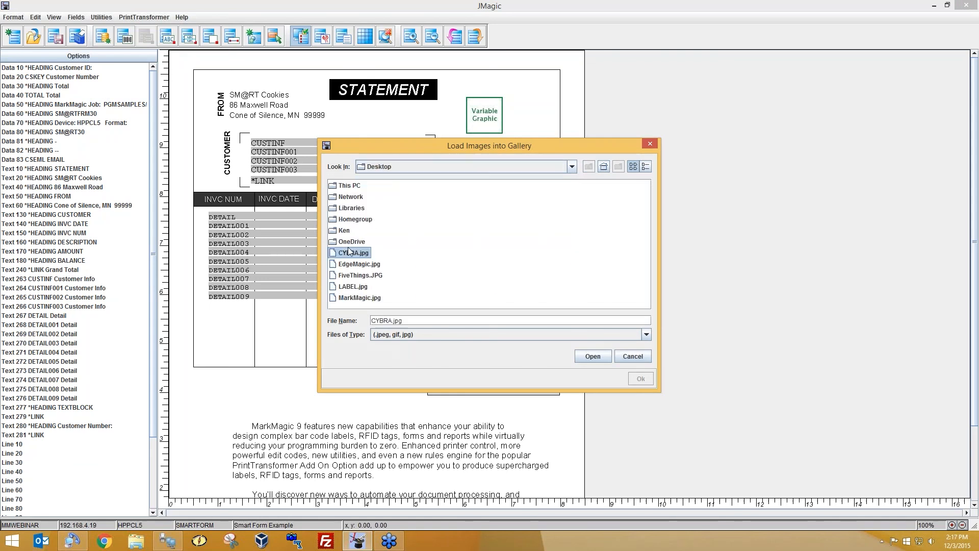
left_click(594, 355)
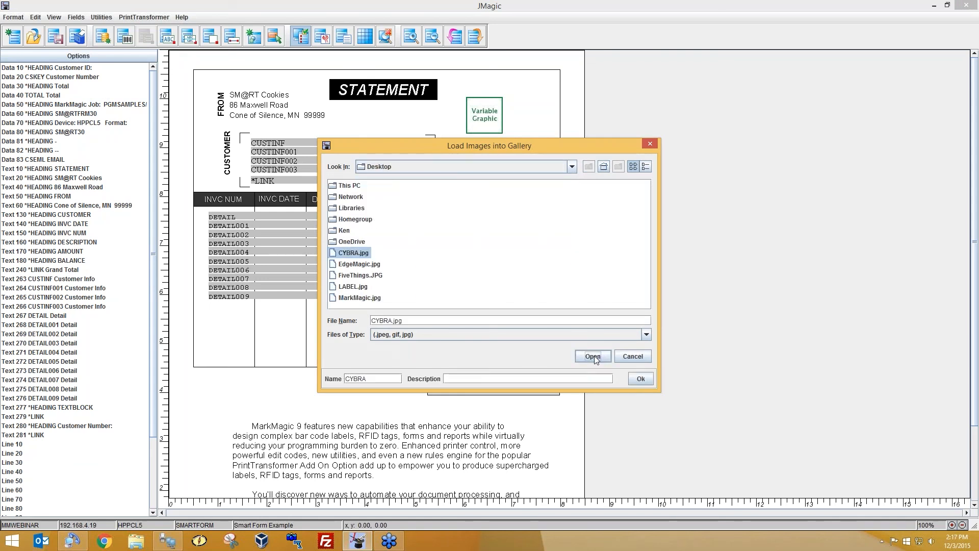
left_click(644, 381)
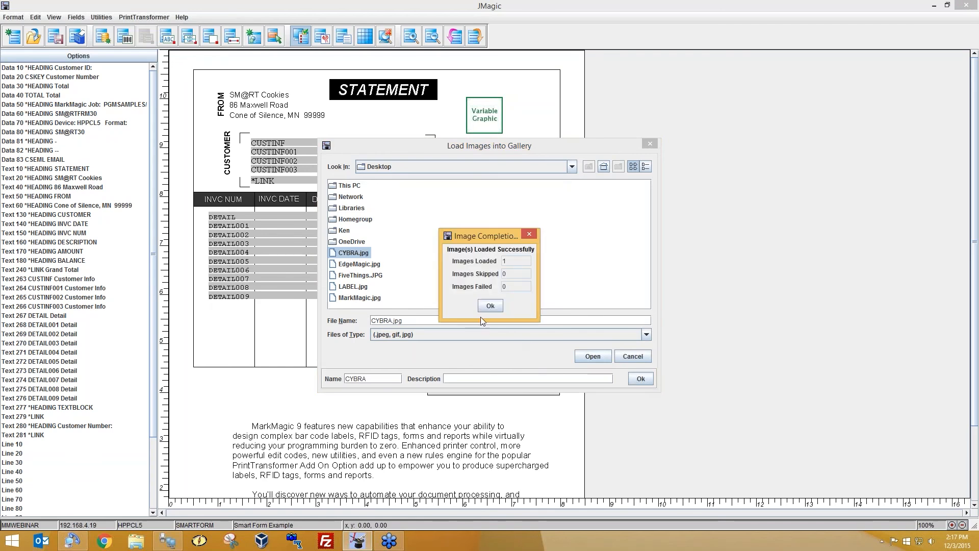
left_click(488, 307)
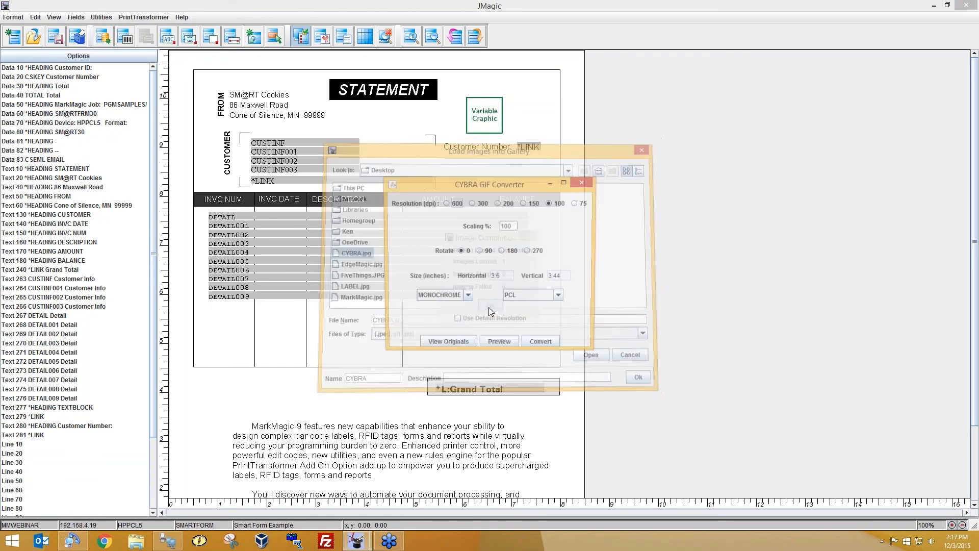
Step: Set the CYBRA graphic's conversion resolution to 300 dpi and its colour mode to PHOTO++
left_click(481, 206)
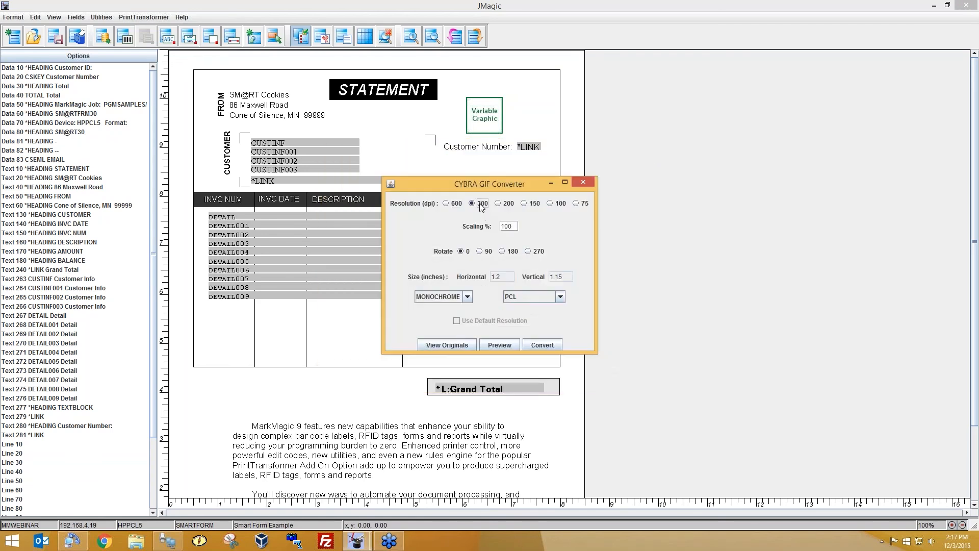
left_click_drag(593, 352, 608, 374)
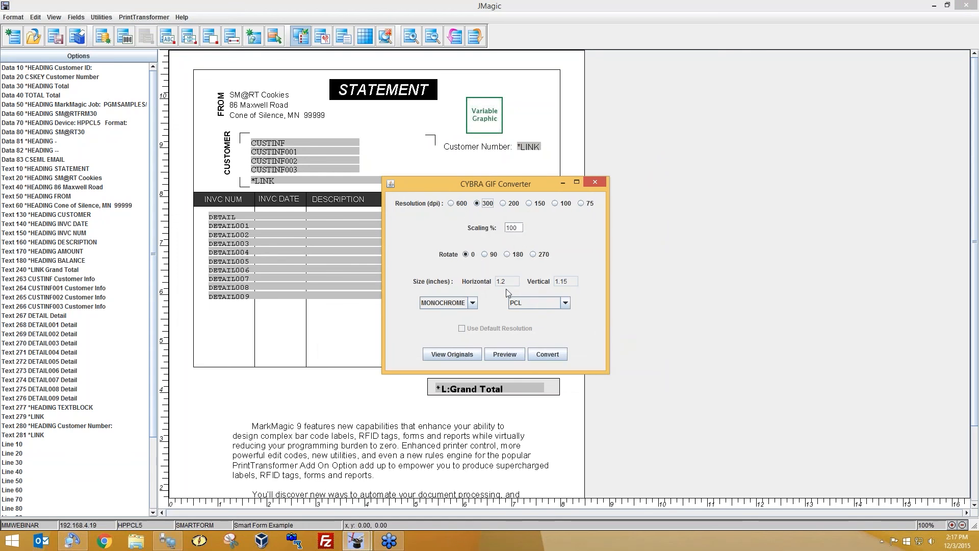
left_click(457, 302)
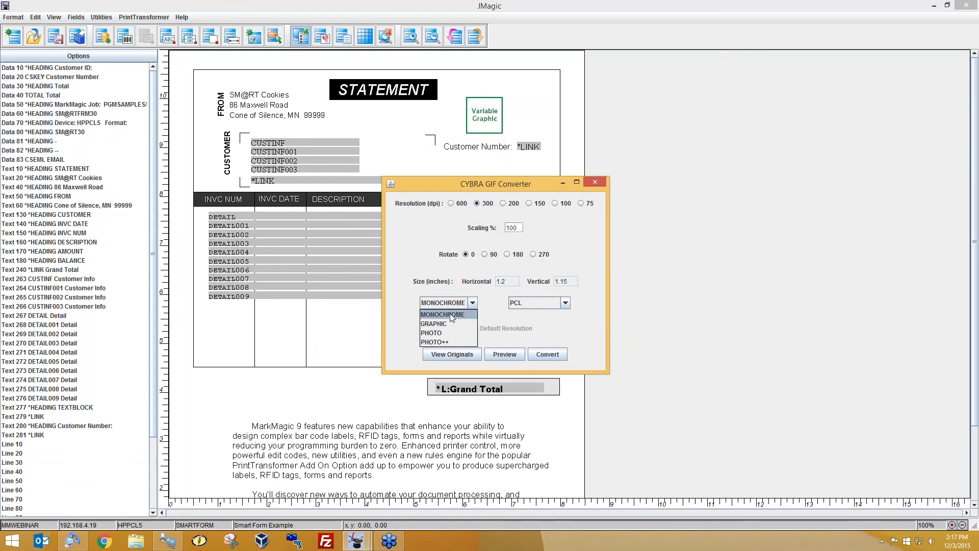
left_click(437, 341)
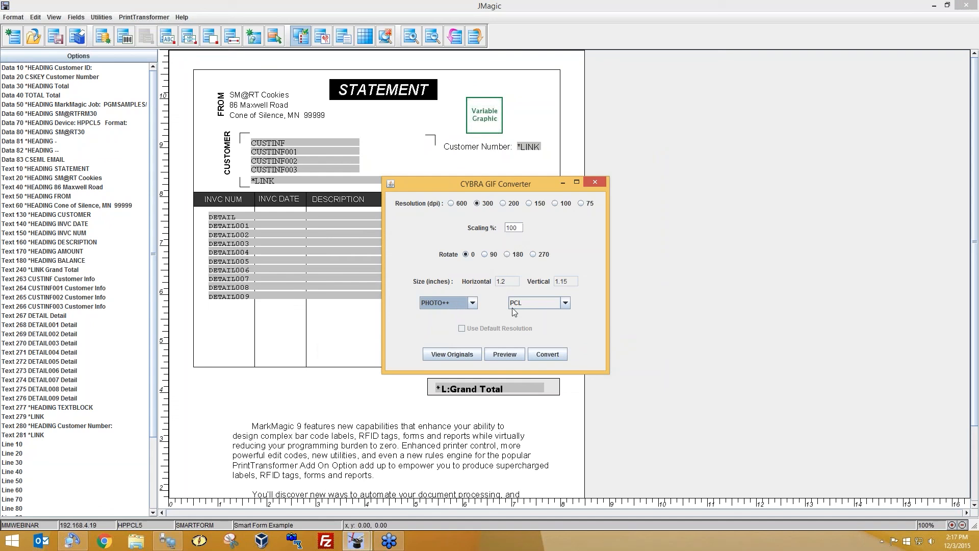
Step: Convert the CYBRA image to a PCL graphic with the matching customer number as its description, and close the converter
left_click(547, 356)
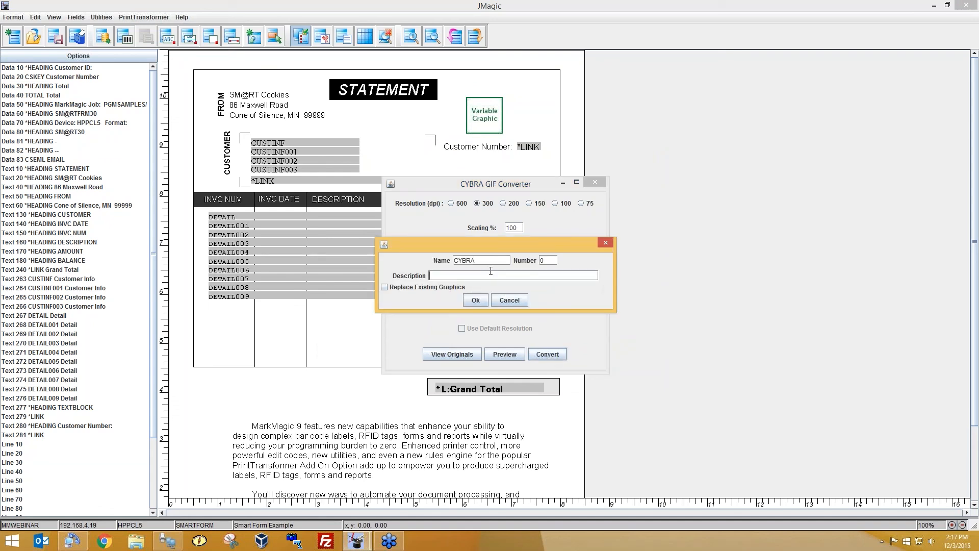
type("21250")
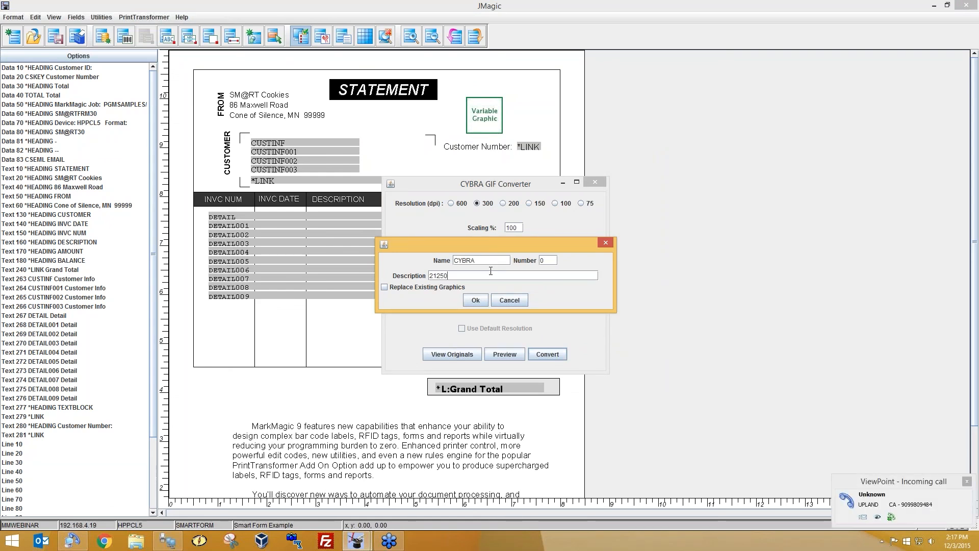
left_click(478, 299)
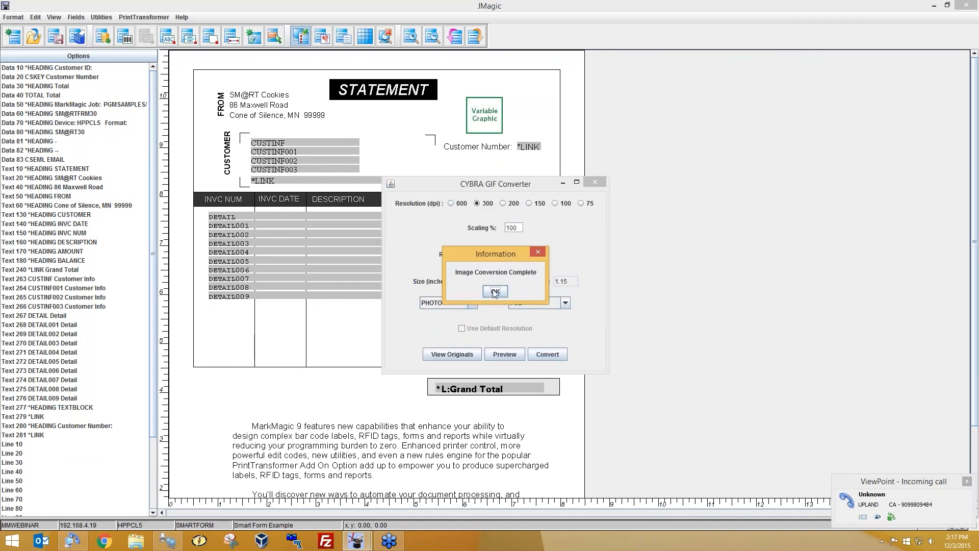
left_click(493, 291)
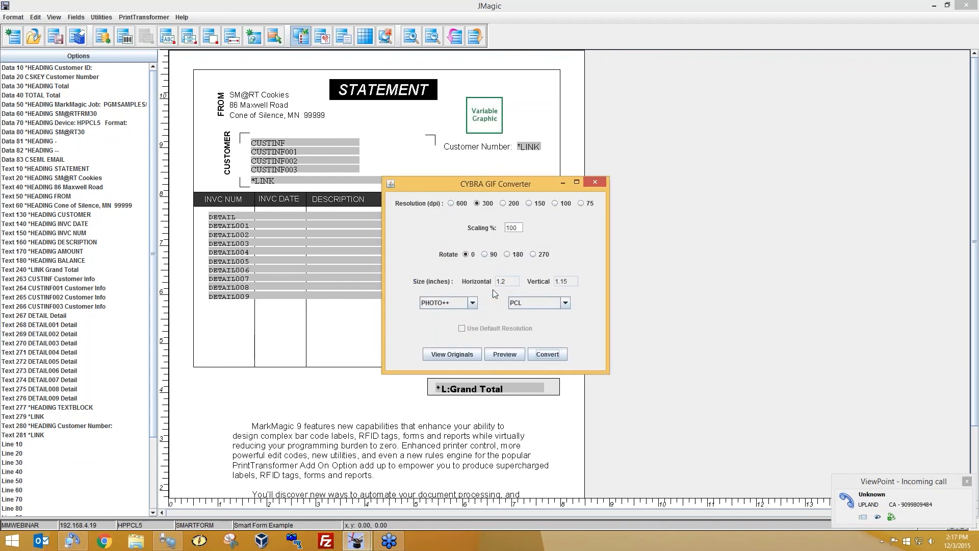
left_click(598, 179)
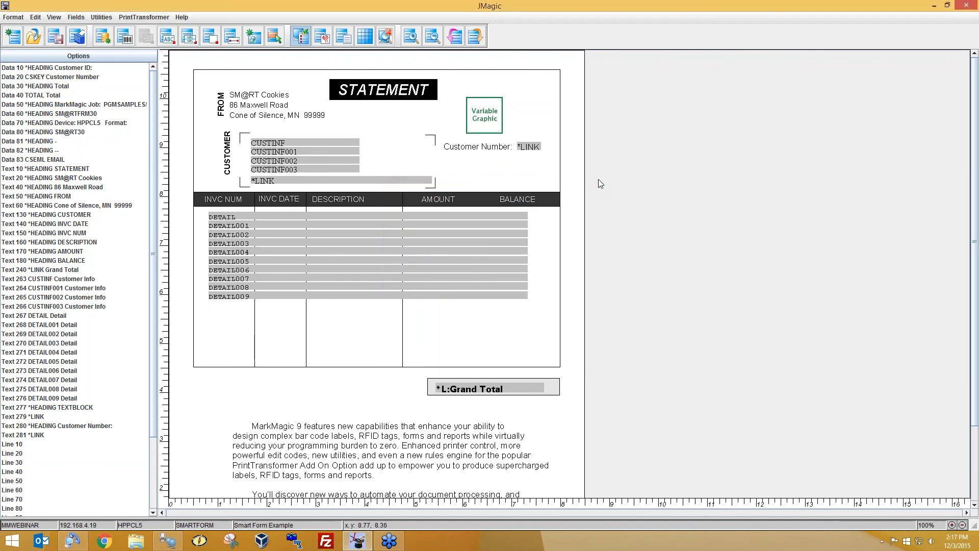
Step: Check the CYBRA entry and its description in the list of target graphics, and close the list
left_click(101, 17)
mouse_move(123, 29)
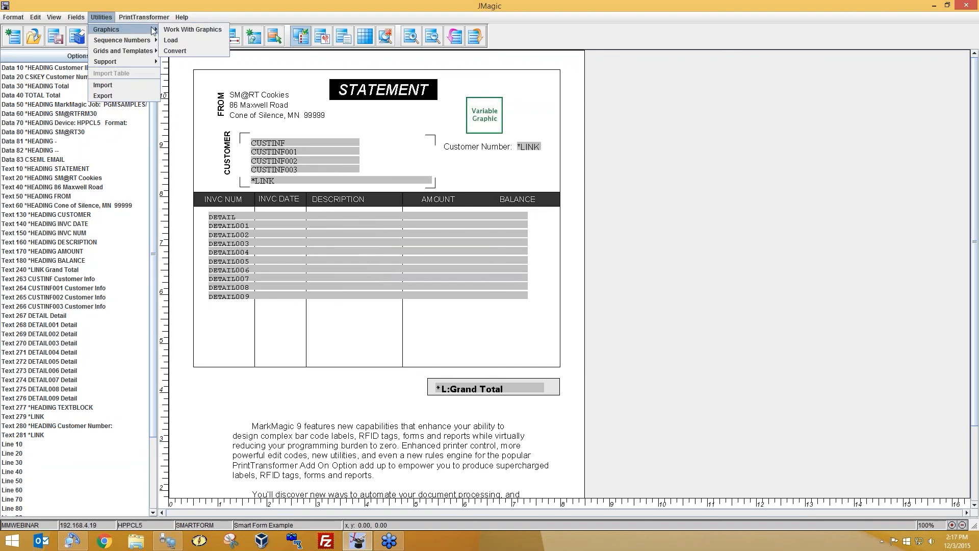
left_click(182, 29)
left_click(472, 194)
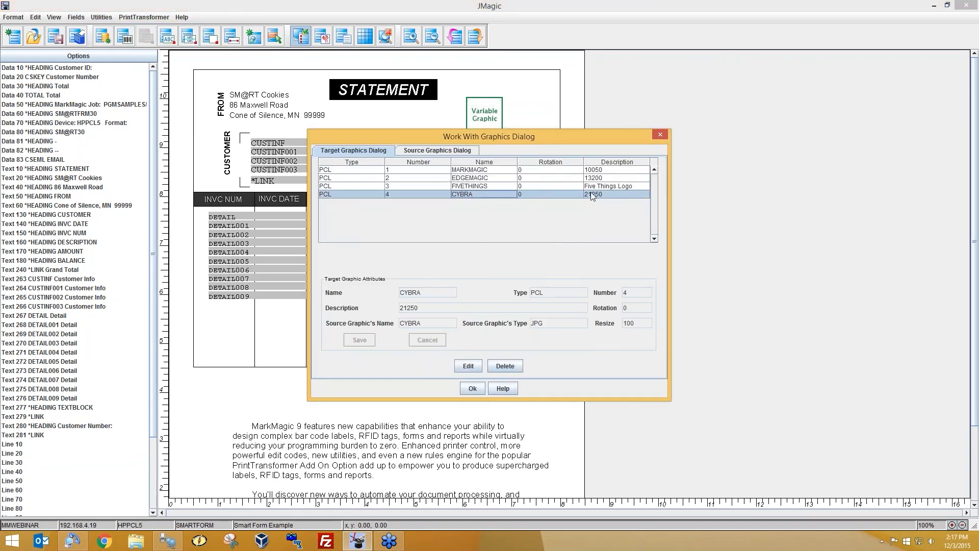
left_click(472, 387)
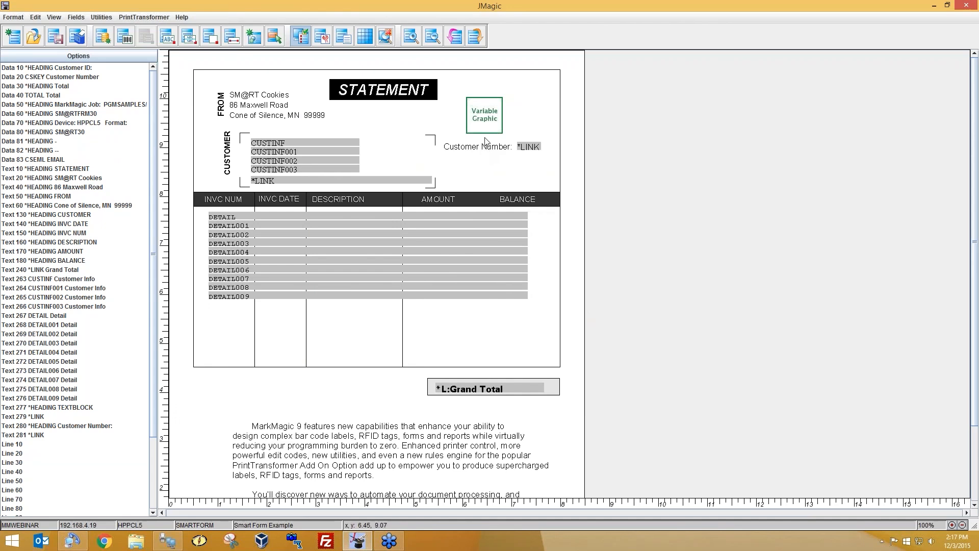
Step: Select the variable graphic in the statement header and save the SMARTFORM format
left_click(485, 116)
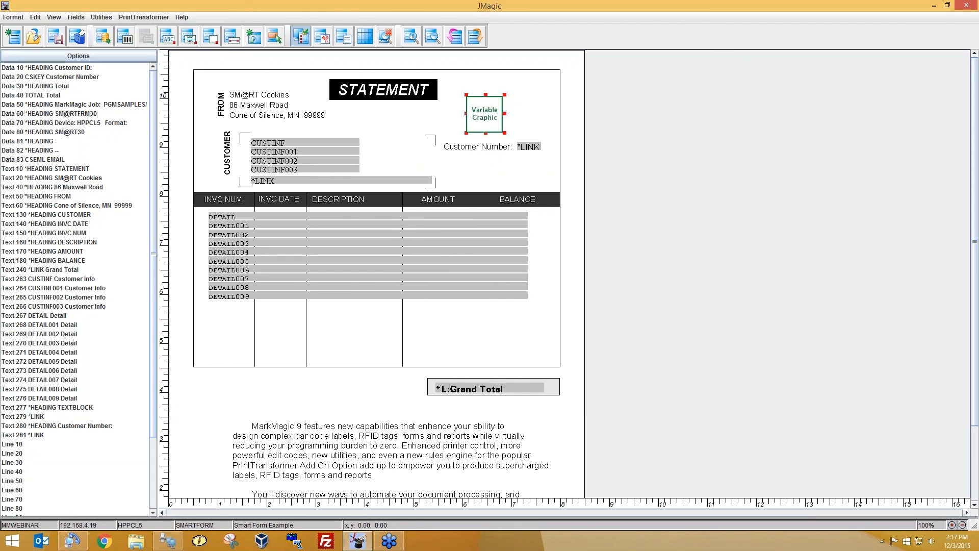
left_click(55, 35)
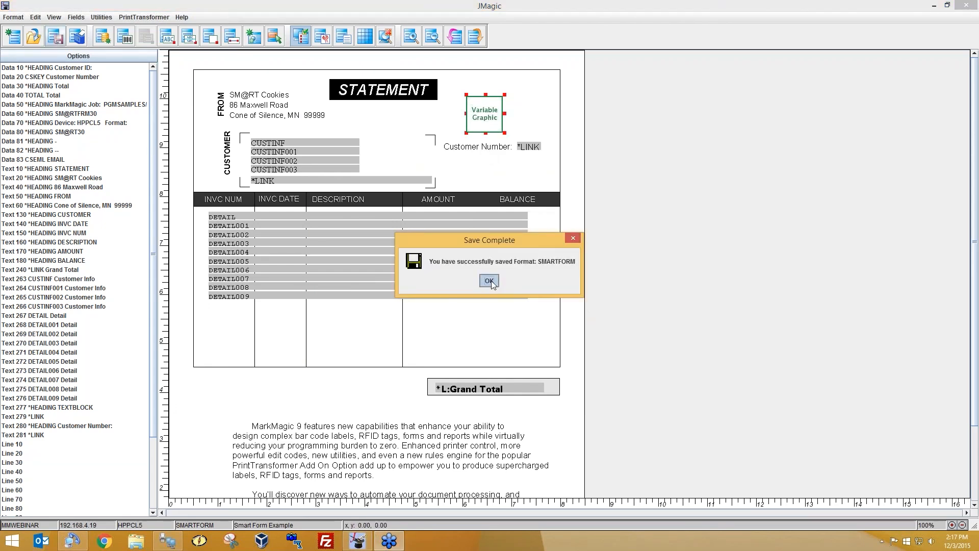
left_click(489, 280)
Step: Preview the saved statement form with data from the QSYSPRT spooled file
left_click(386, 35)
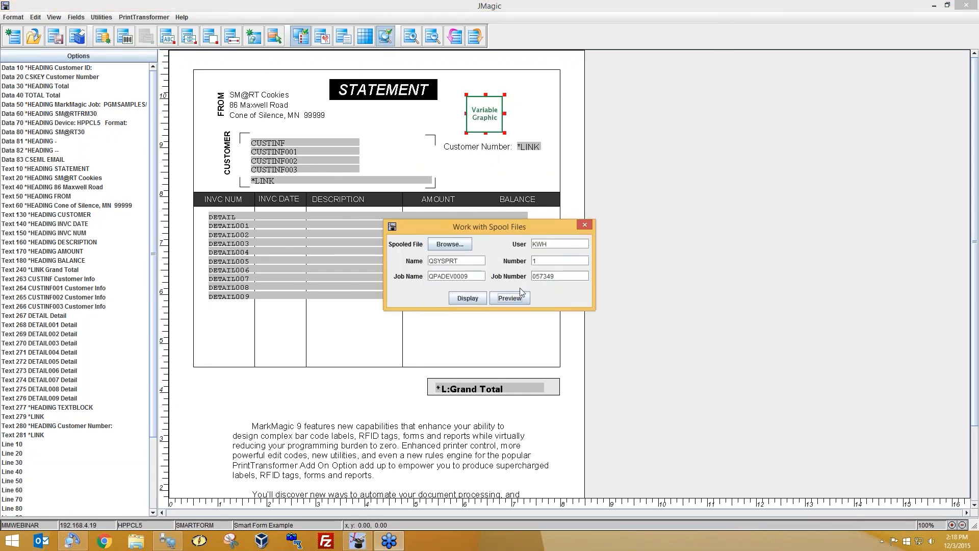
left_click(510, 297)
left_click(485, 310)
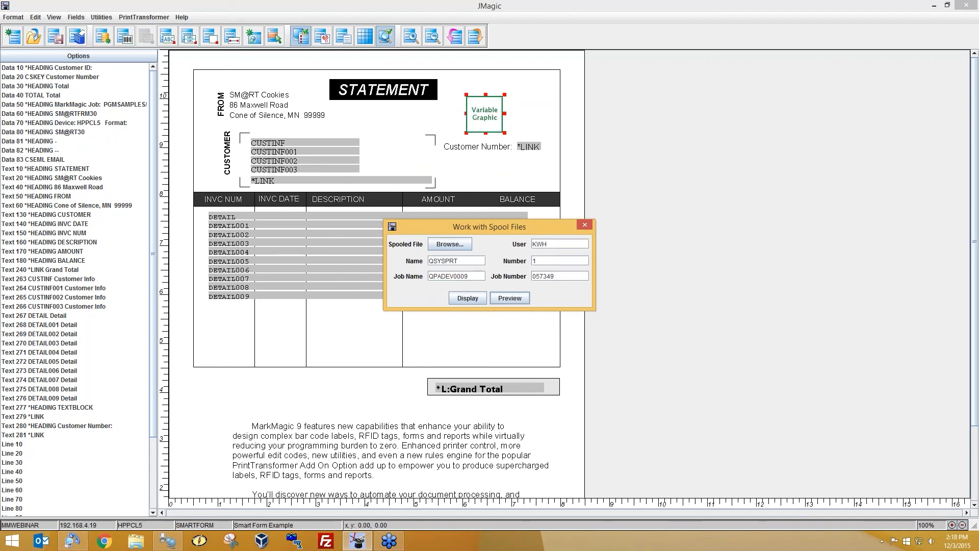
Step: Page through to the third statement, check its logo against the customer number, and close the preview
left_click(258, 132)
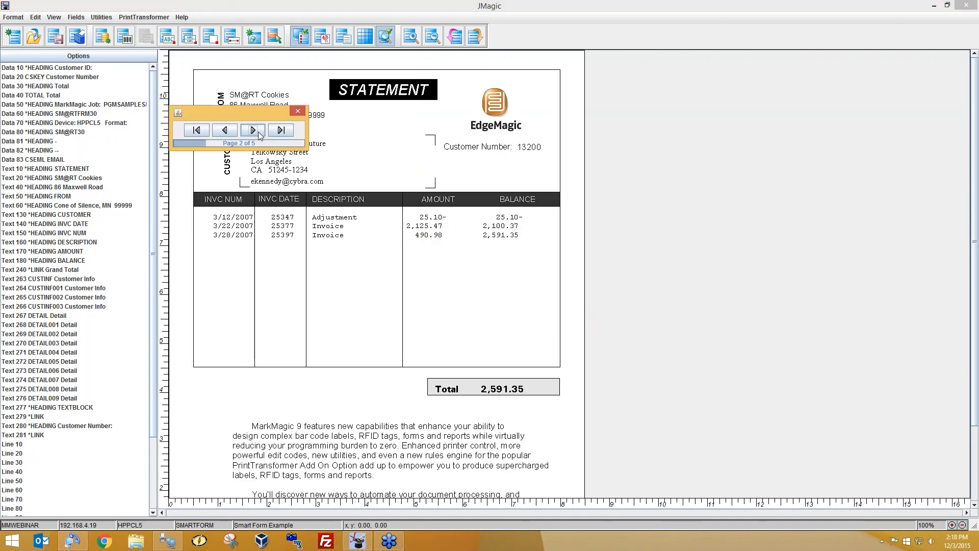
left_click(253, 130)
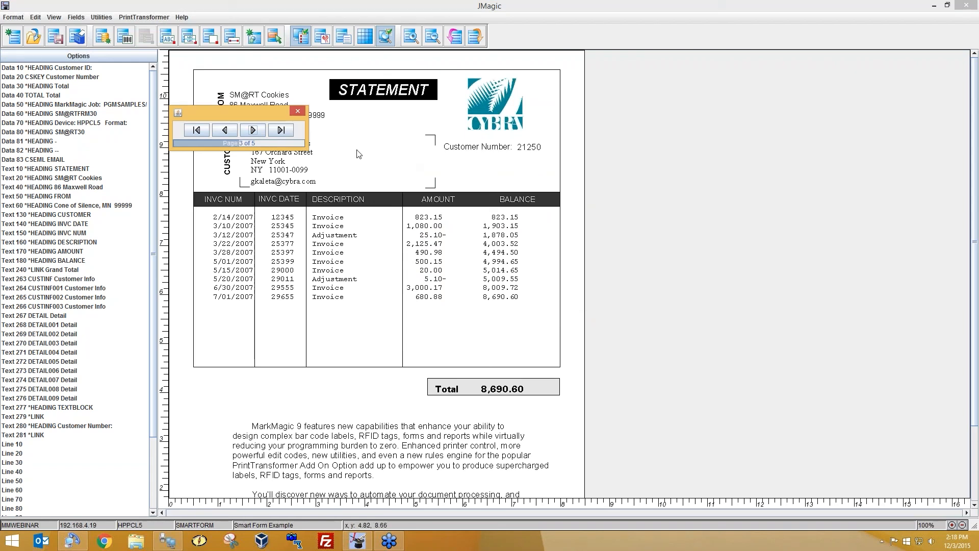
left_click(298, 112)
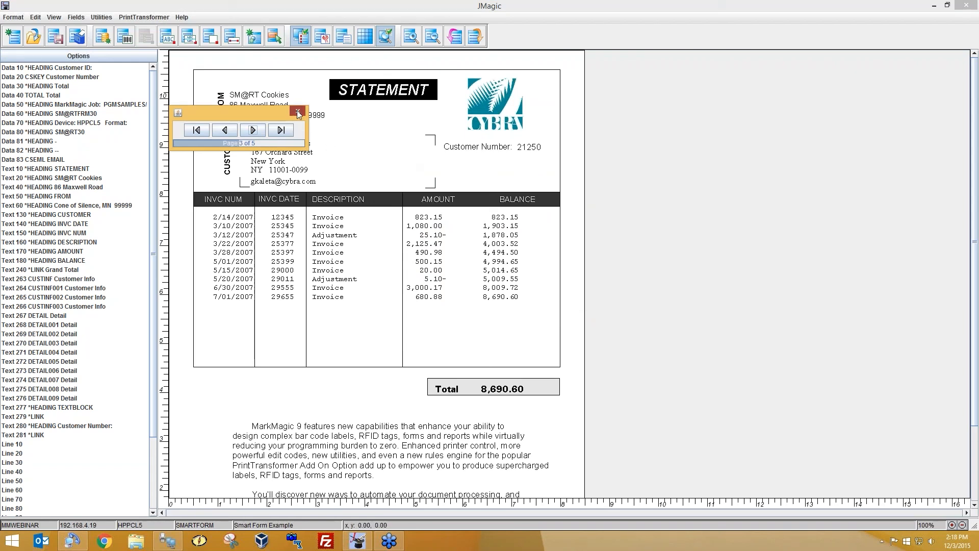